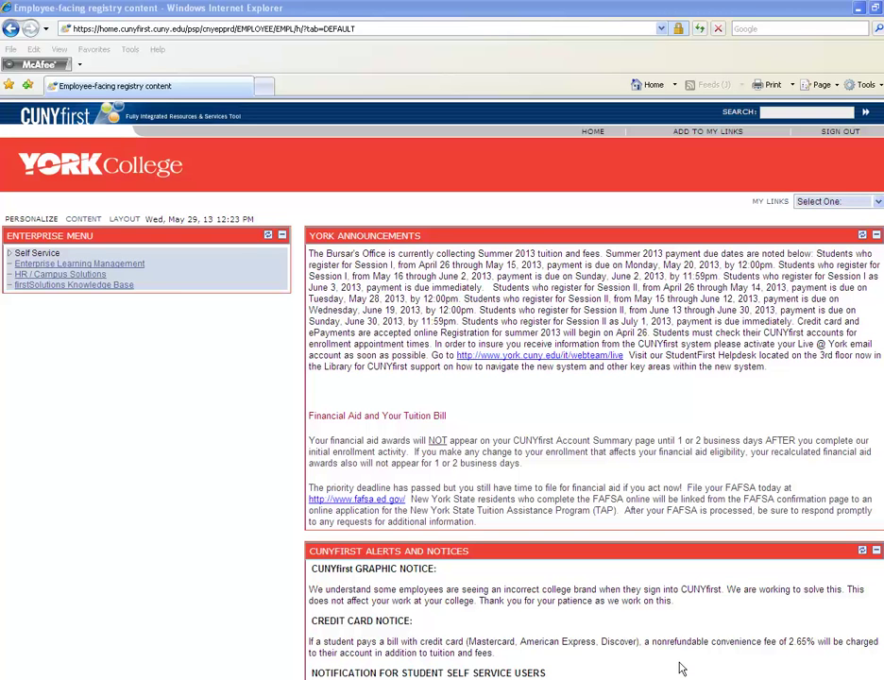
Go to HR / Campus Solutions and expand Records and Enrollment
left_click(62, 275)
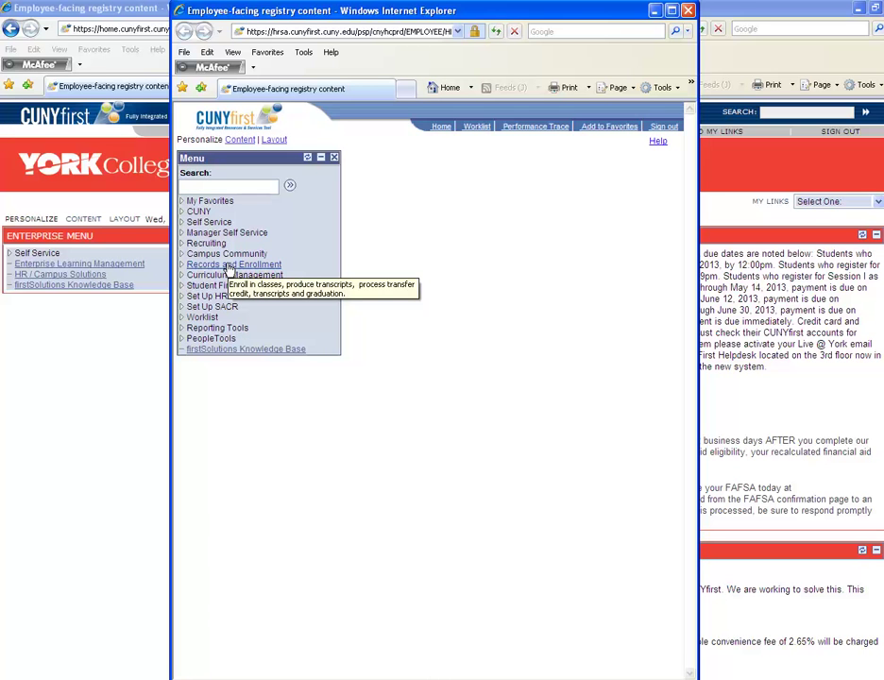
left_click(229, 266)
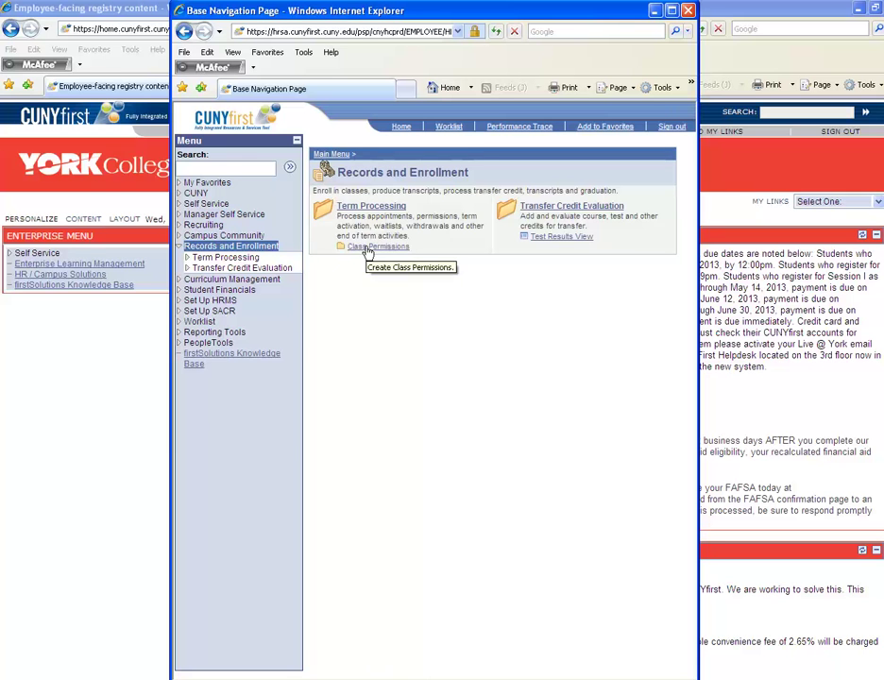
Open Term Processing's Class Permissions search page in a maximized window
left_click(368, 249)
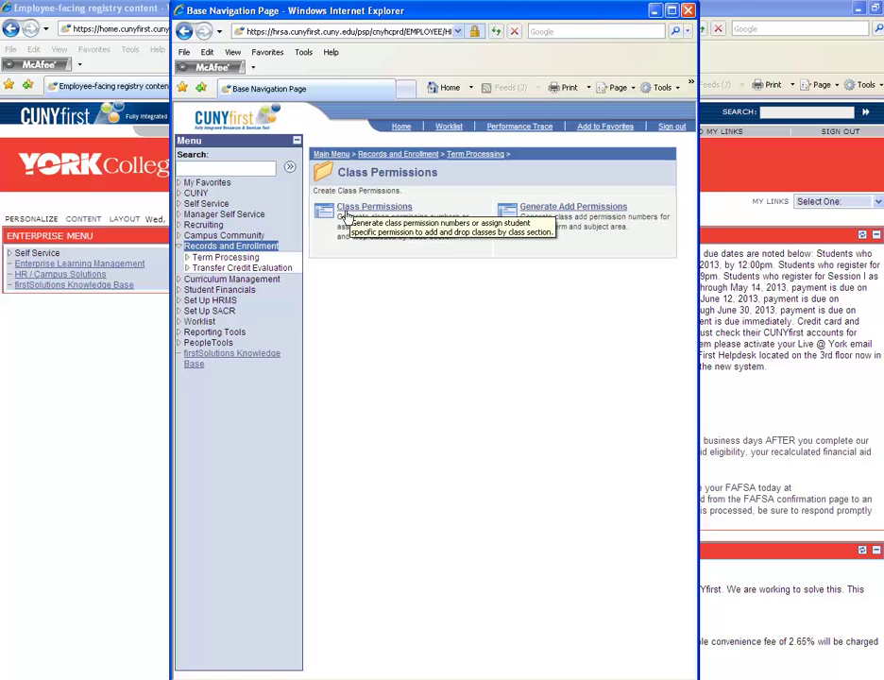
left_click(349, 214)
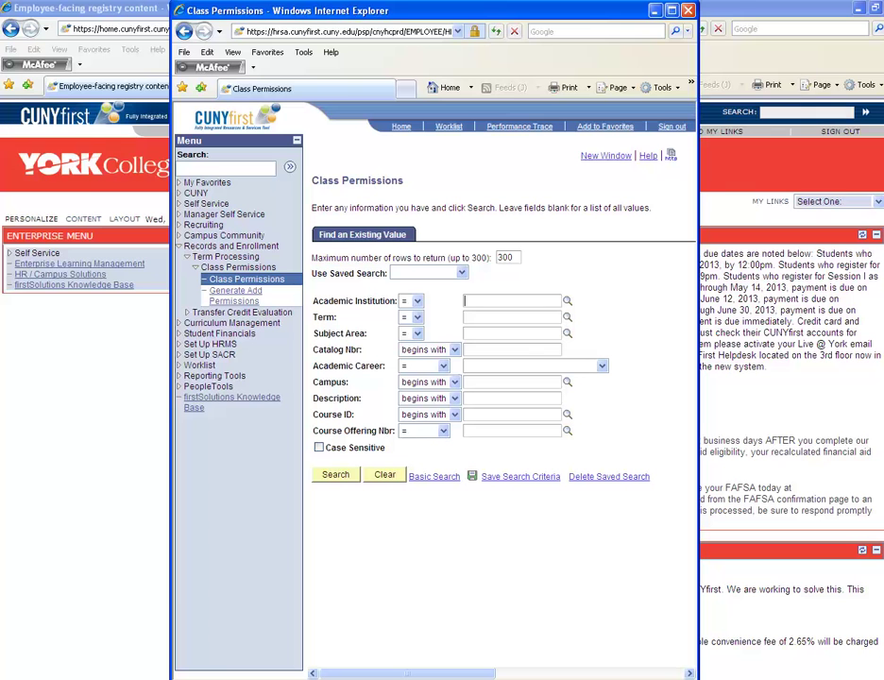
left_click(672, 10)
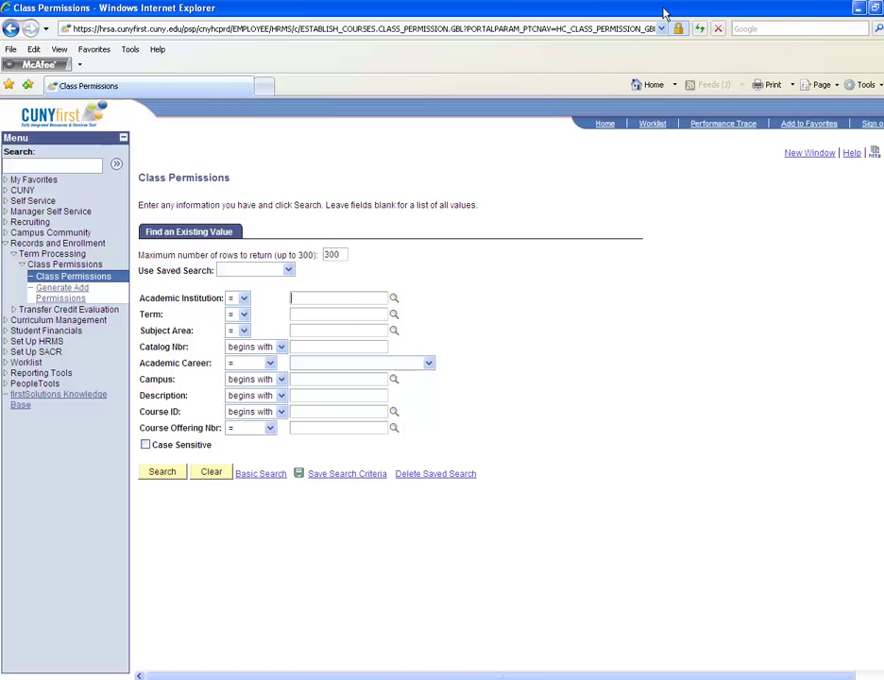
Choose York College (YRK01) from the Academic Institution lookup
left_click(392, 300)
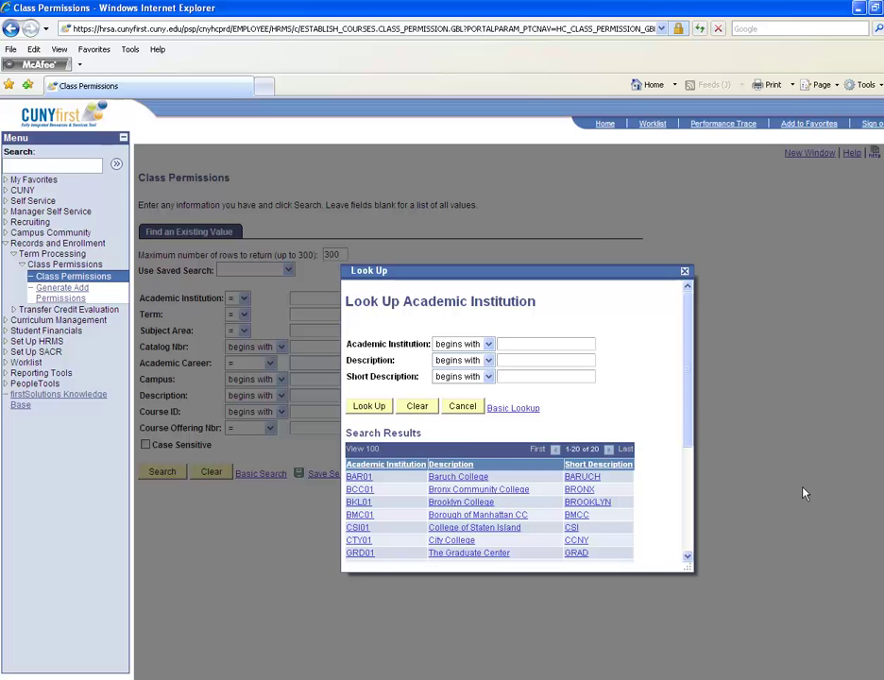
scroll(689, 419, "down", 5)
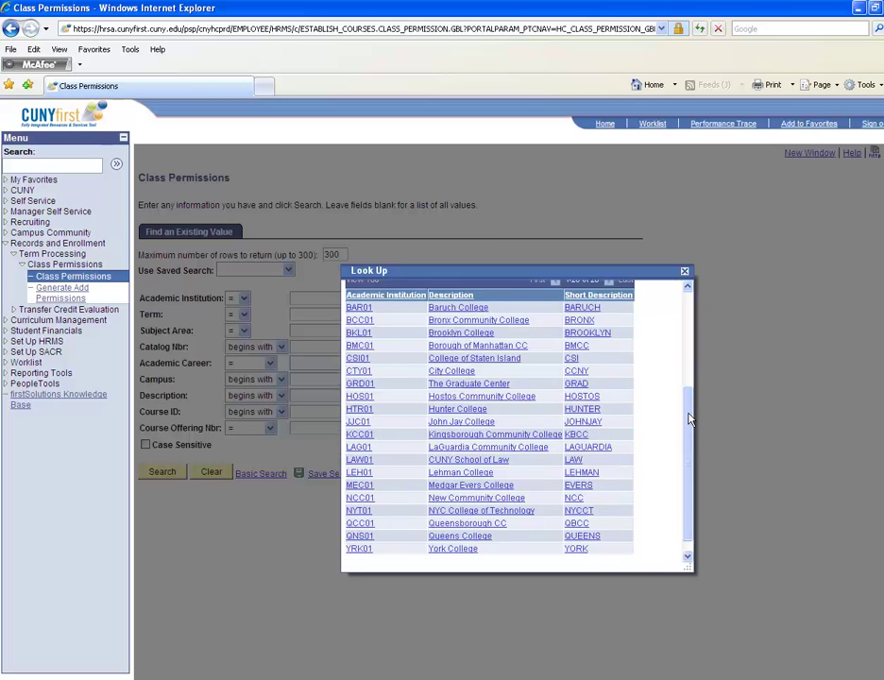
left_click(450, 533)
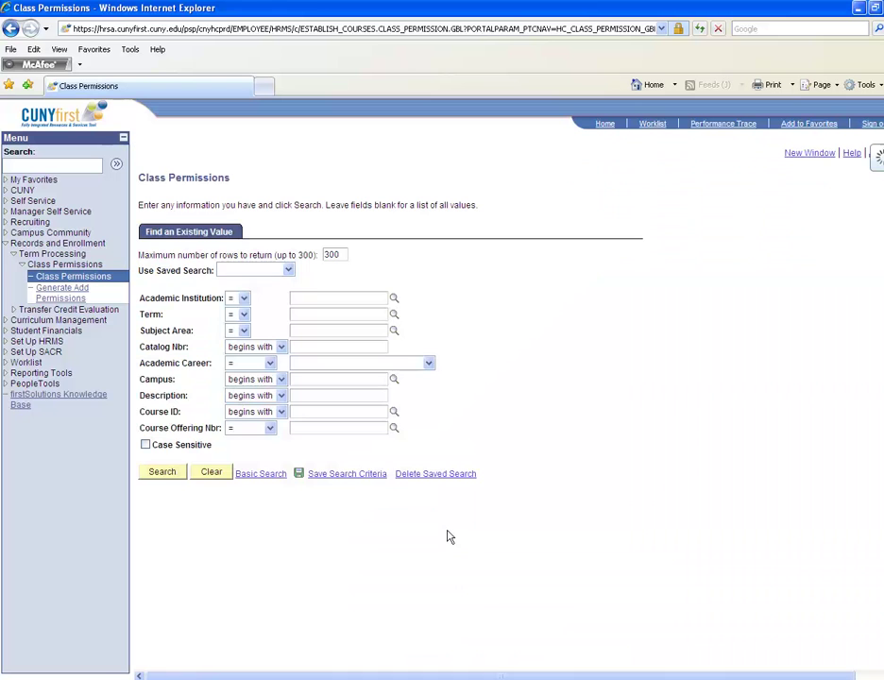
Choose 2013 Summer Term (1136) from the Term lookup list
left_click(394, 316)
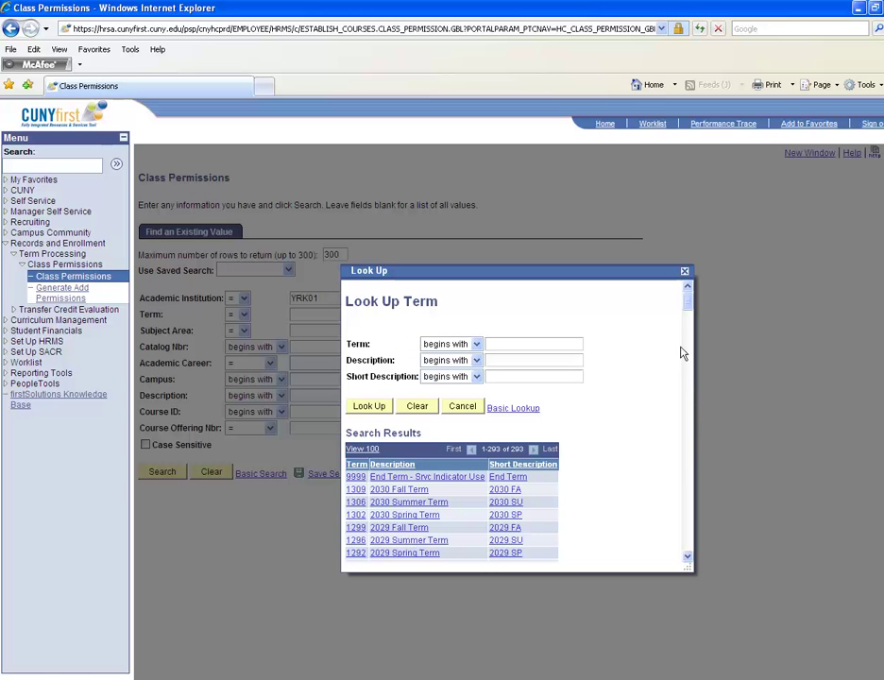
mouse_move(687, 297)
left_mouse_down()
mouse_move(675, 474)
mouse_move(671, 360)
left_mouse_up()
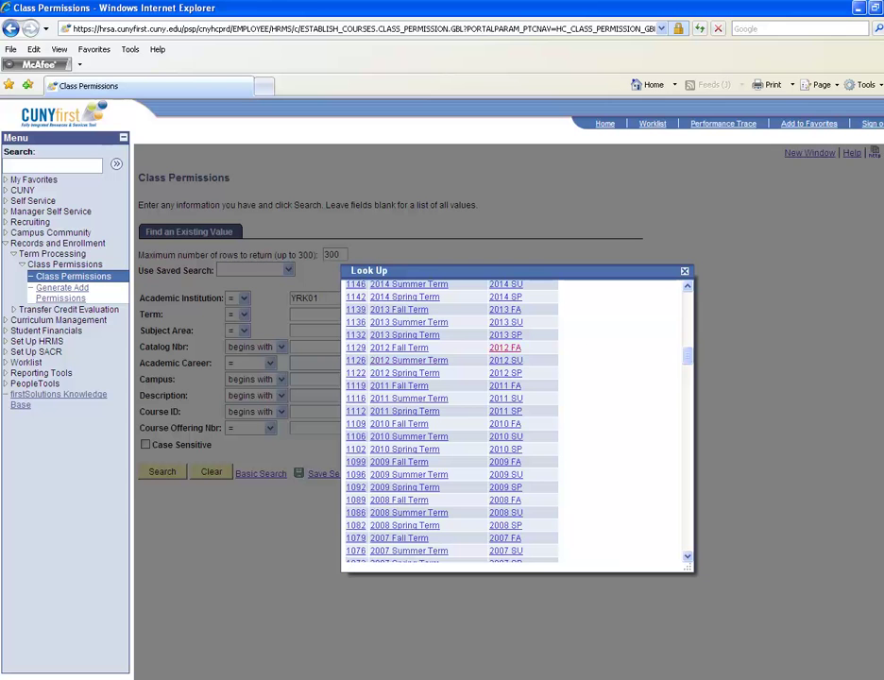
left_click(403, 324)
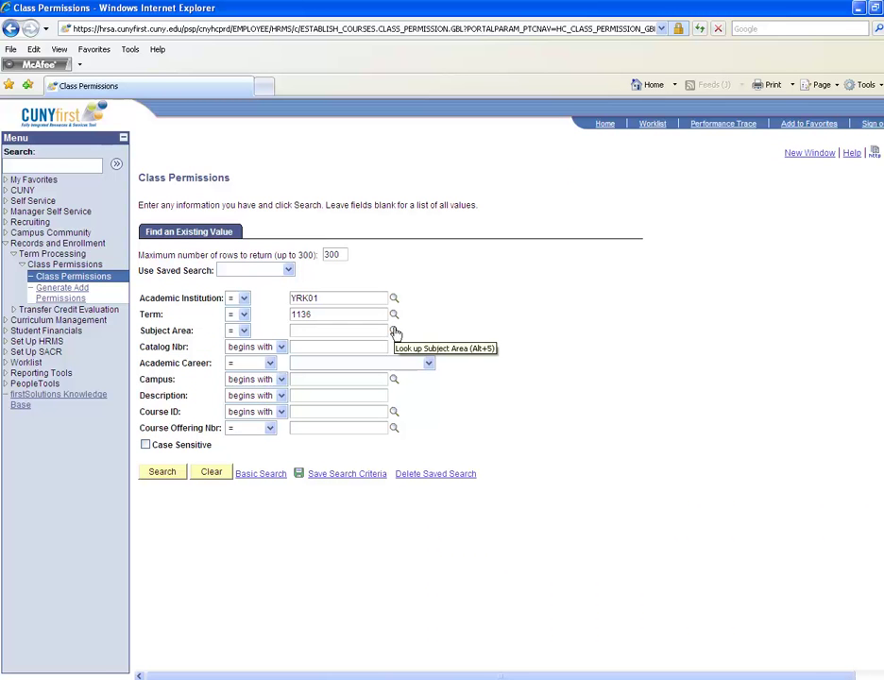
left_click(394, 332)
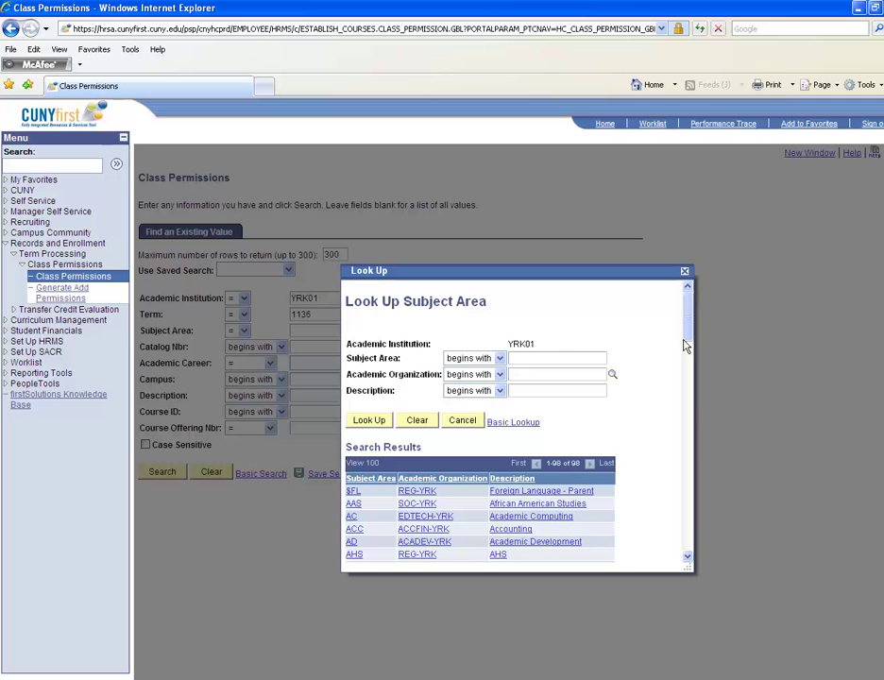
Choose COOP Cooperative Education as subject area and MAIN as campus
left_click_drag(686, 347, 689, 409)
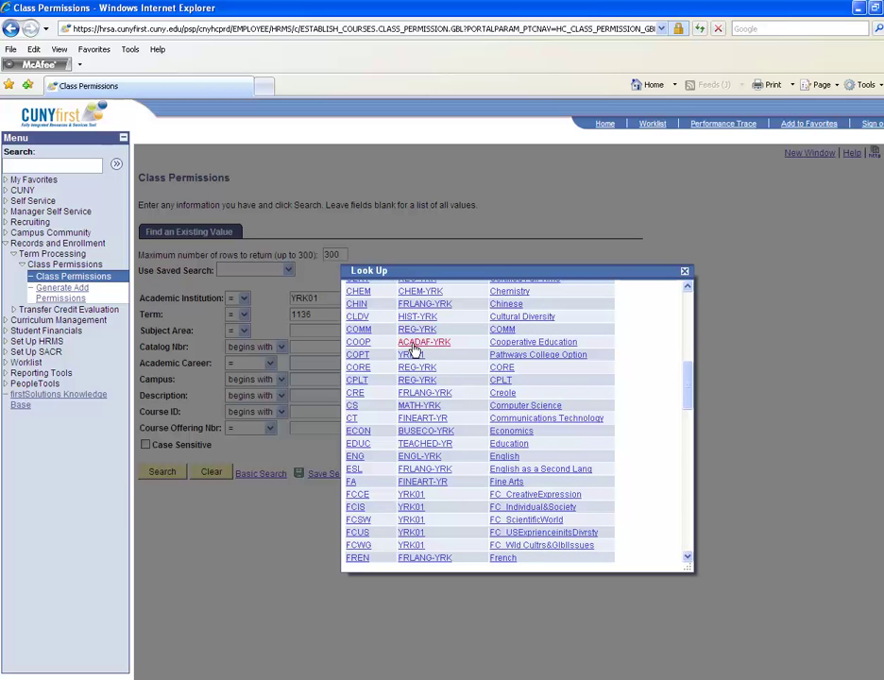
left_click(413, 345)
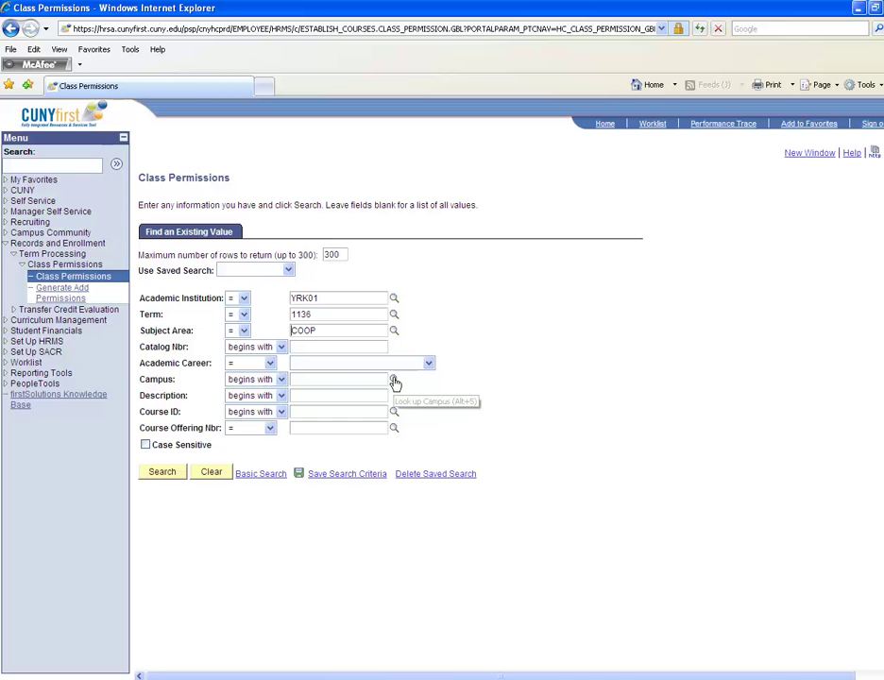
left_click(395, 381)
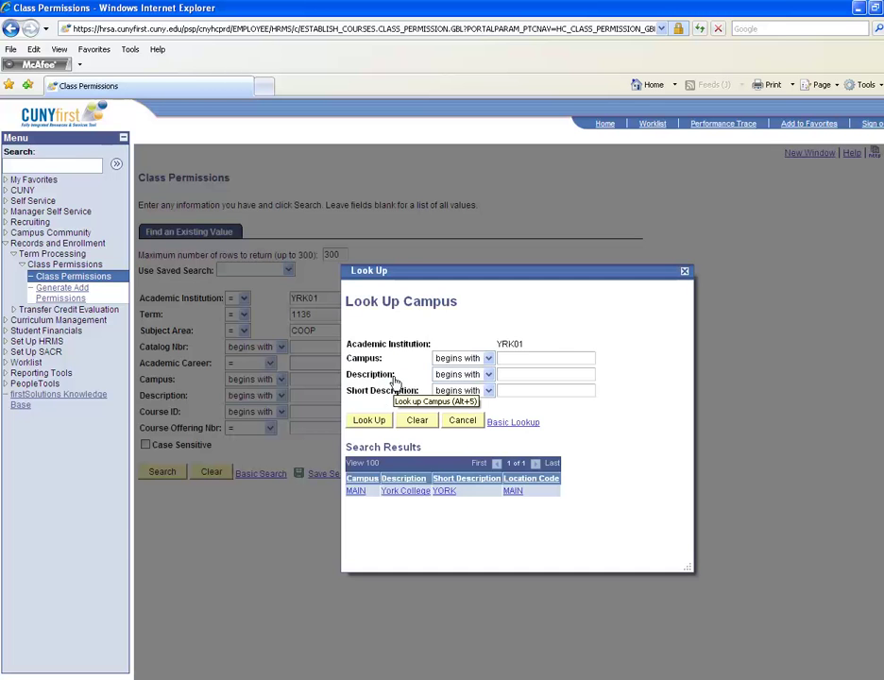
left_click(356, 491)
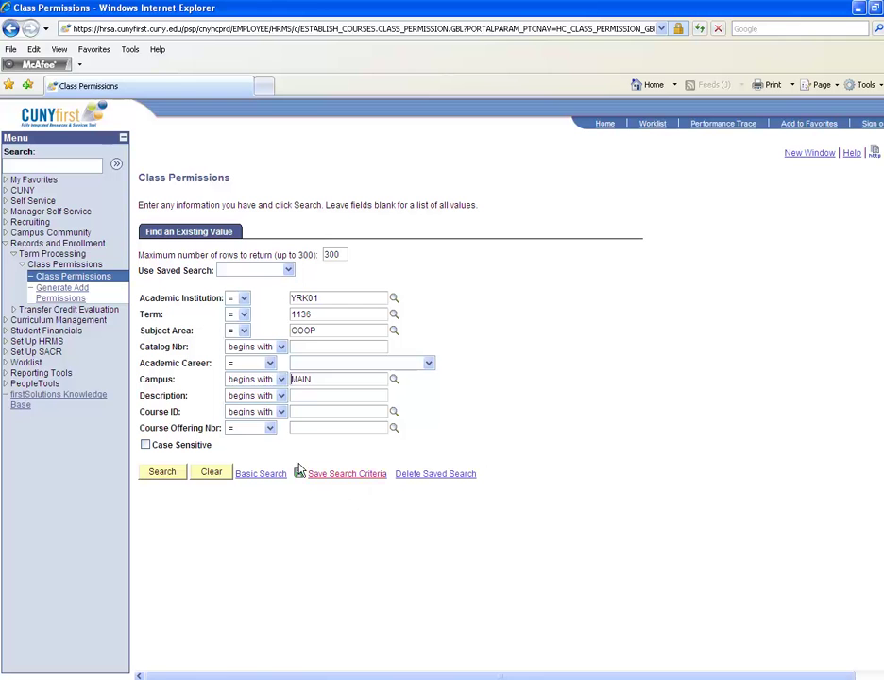
Search, then open the COOP 111 (class 8570) permissions record from the results
left_click(161, 472)
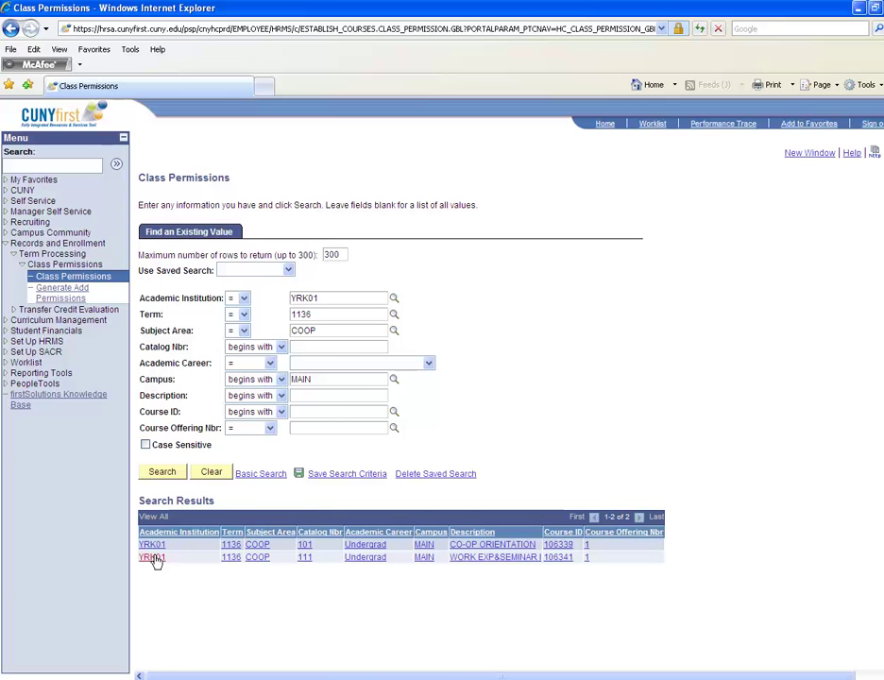
left_click(153, 558)
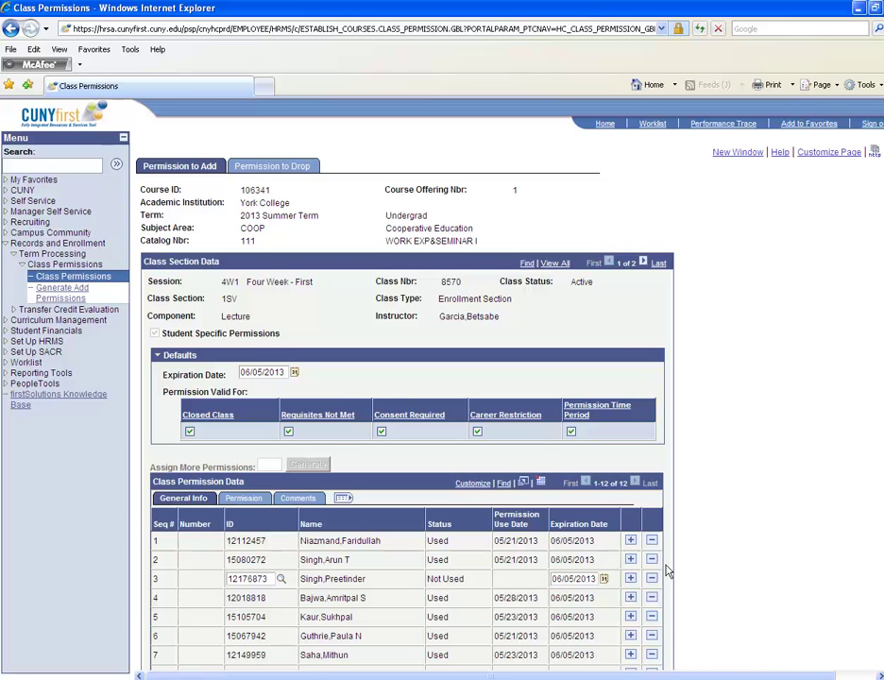
scroll(666, 571, "down", 2)
Insert a blank permission row 13 after row 12 and save the record
scroll(664, 574, "down", 1)
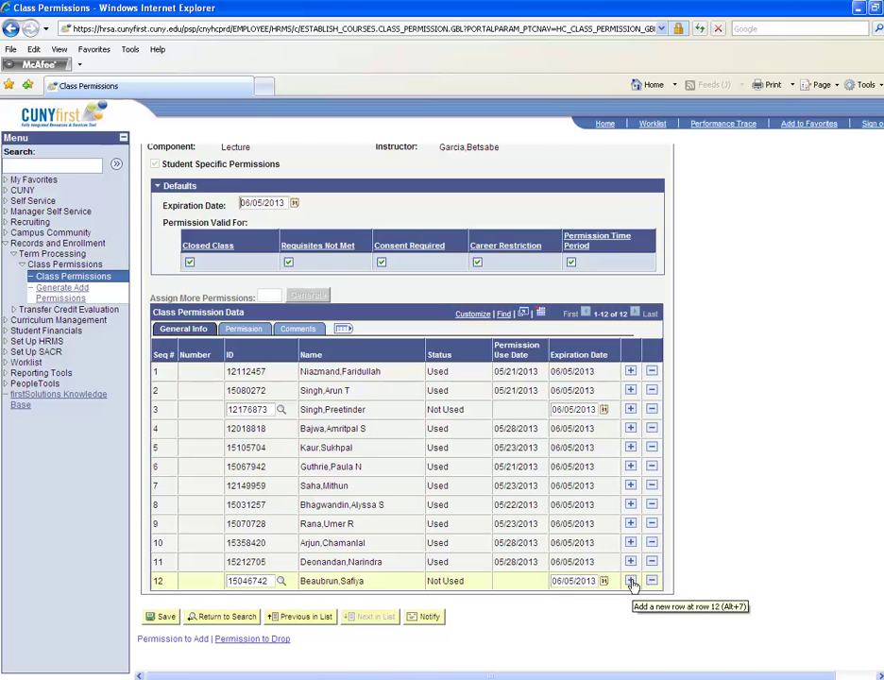
left_click(632, 582)
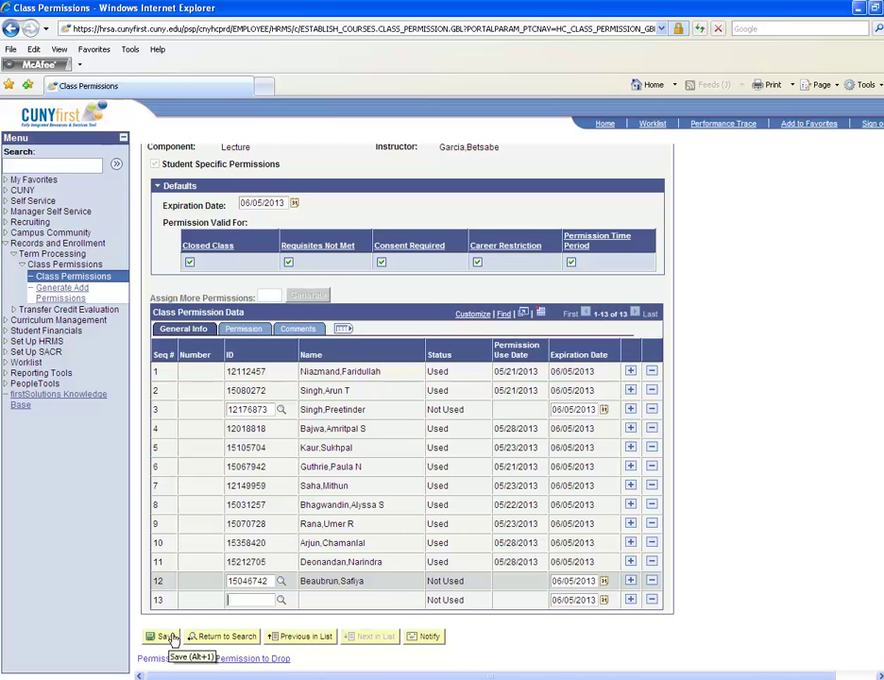
left_click(175, 640)
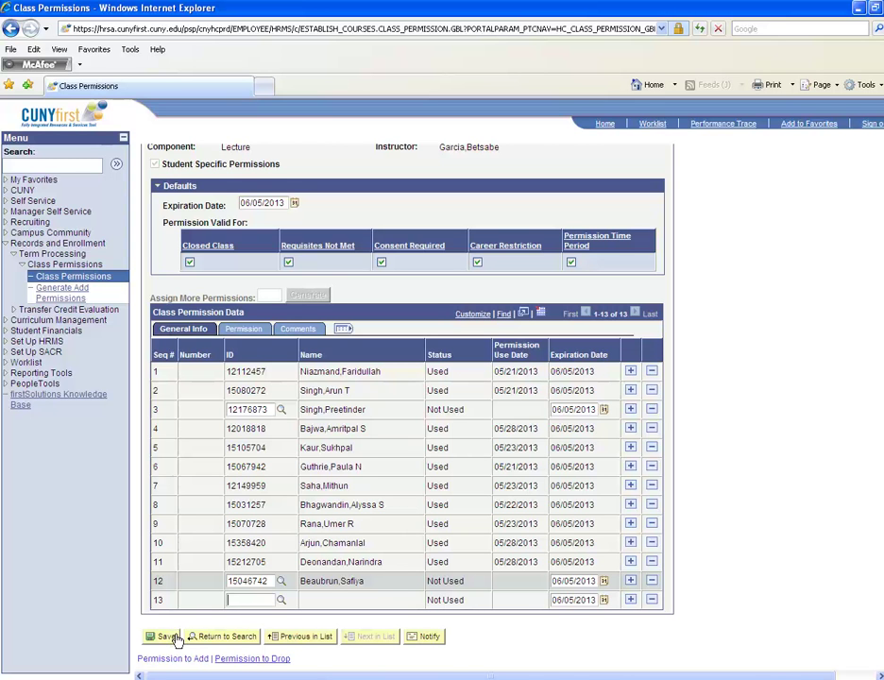